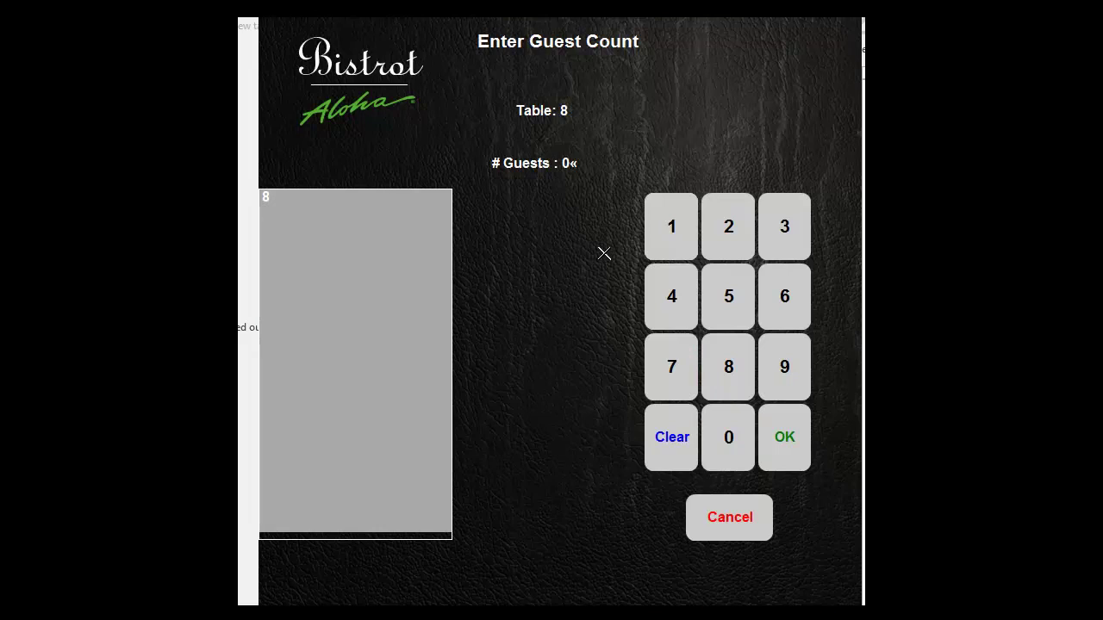
Seat two guests and add Fanta, San Pellegrino, Sprite, Mountain Dew, Diet Coke and Coke, then go to payment
left_click(710, 227)
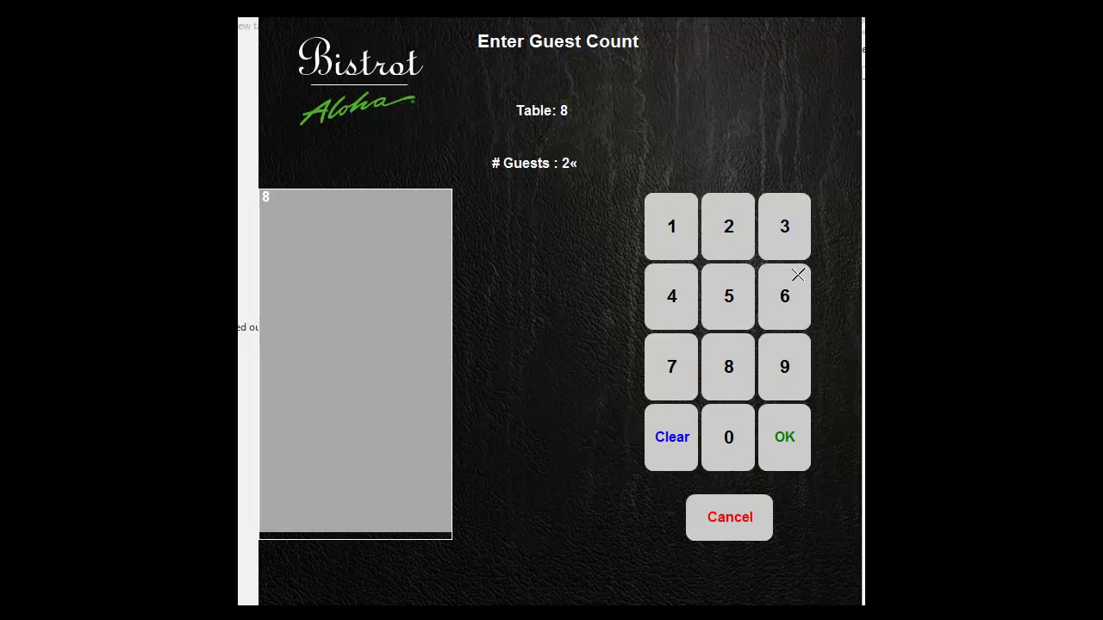
left_click(785, 428)
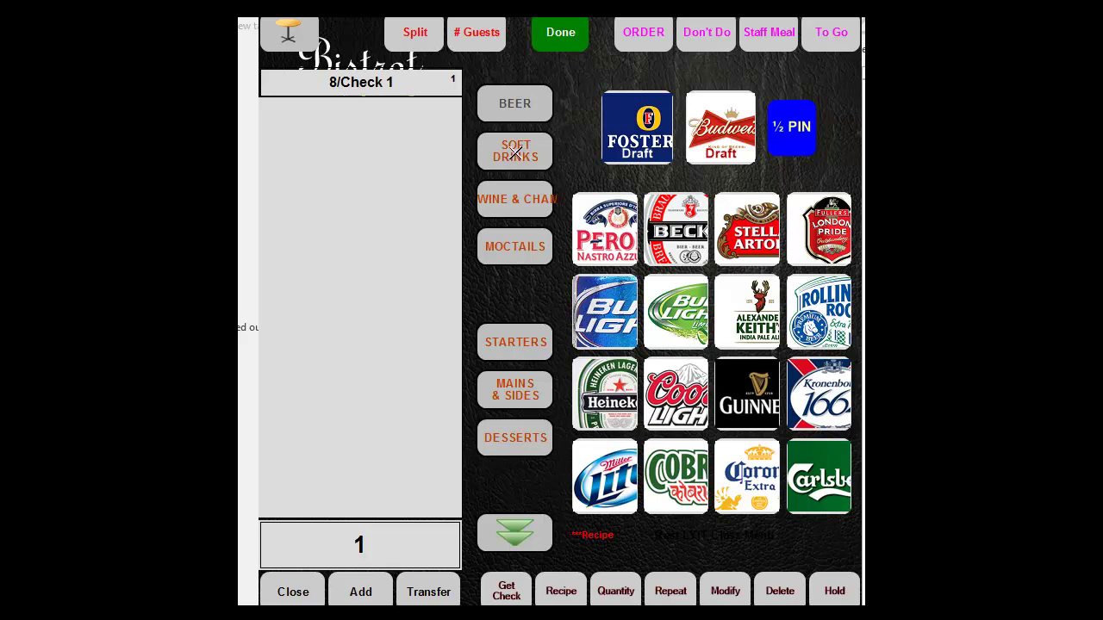
left_click(516, 151)
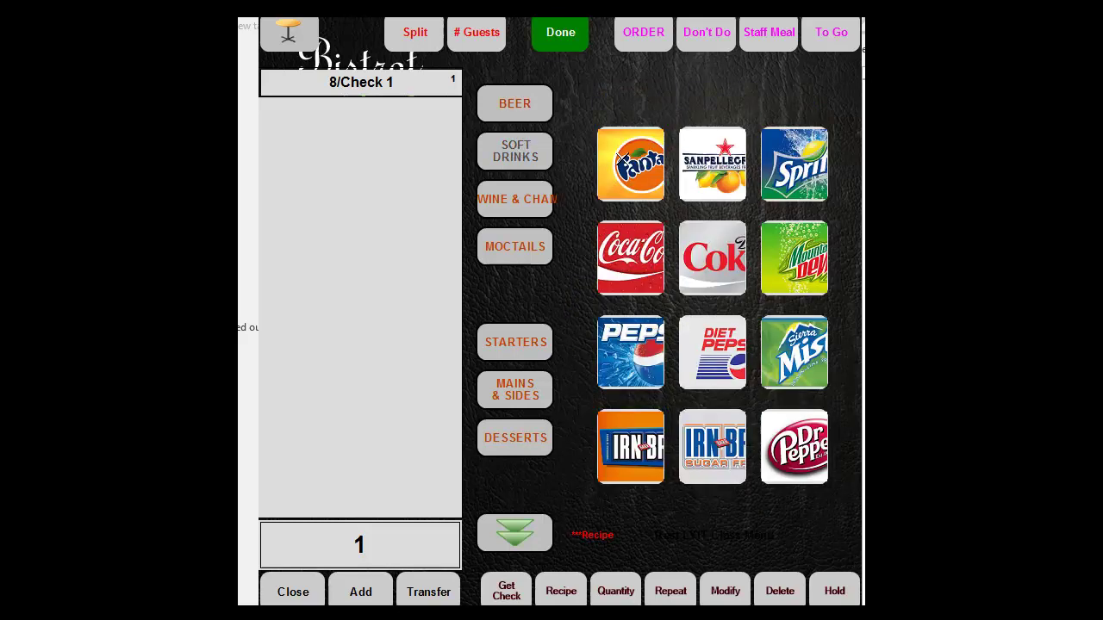
left_click(635, 160)
left_click(711, 169)
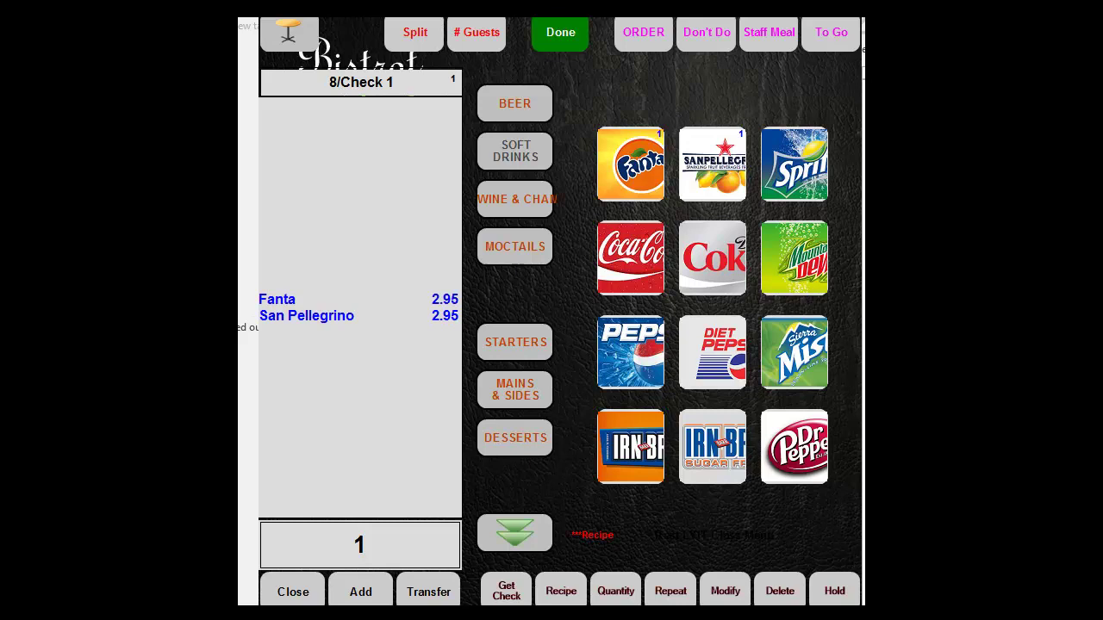
left_click(790, 161)
left_click(794, 258)
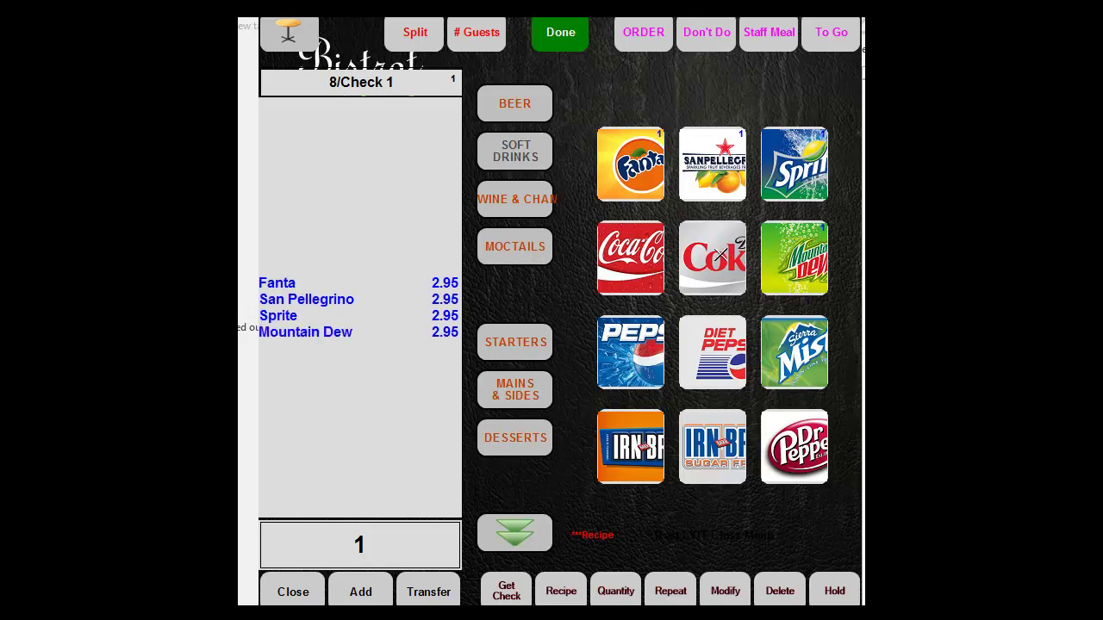
left_click(711, 258)
left_click(630, 257)
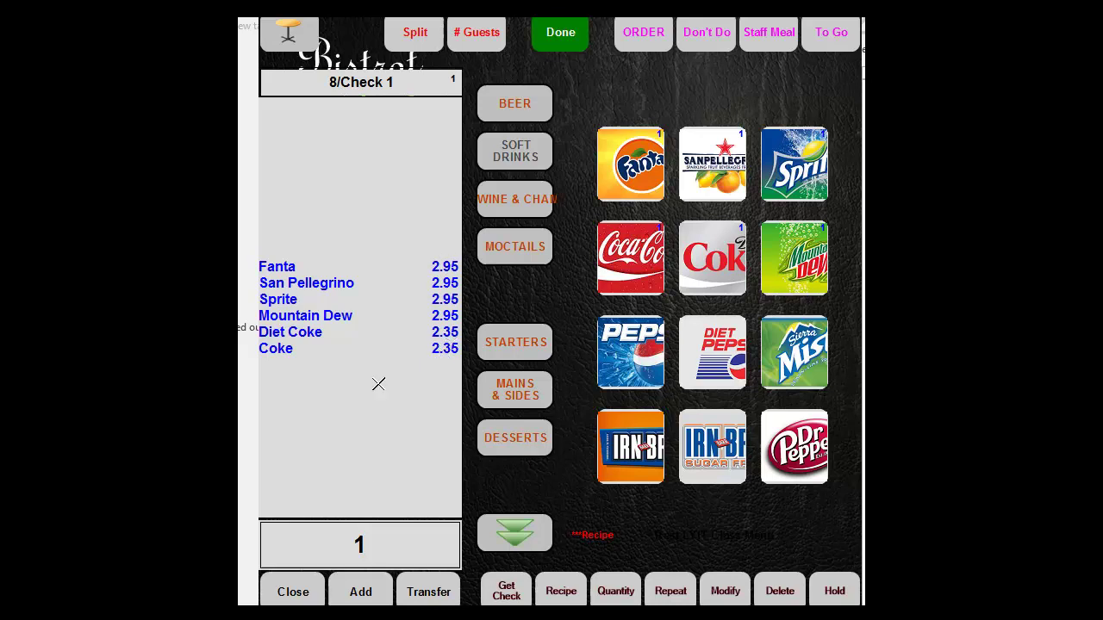
left_click(293, 592)
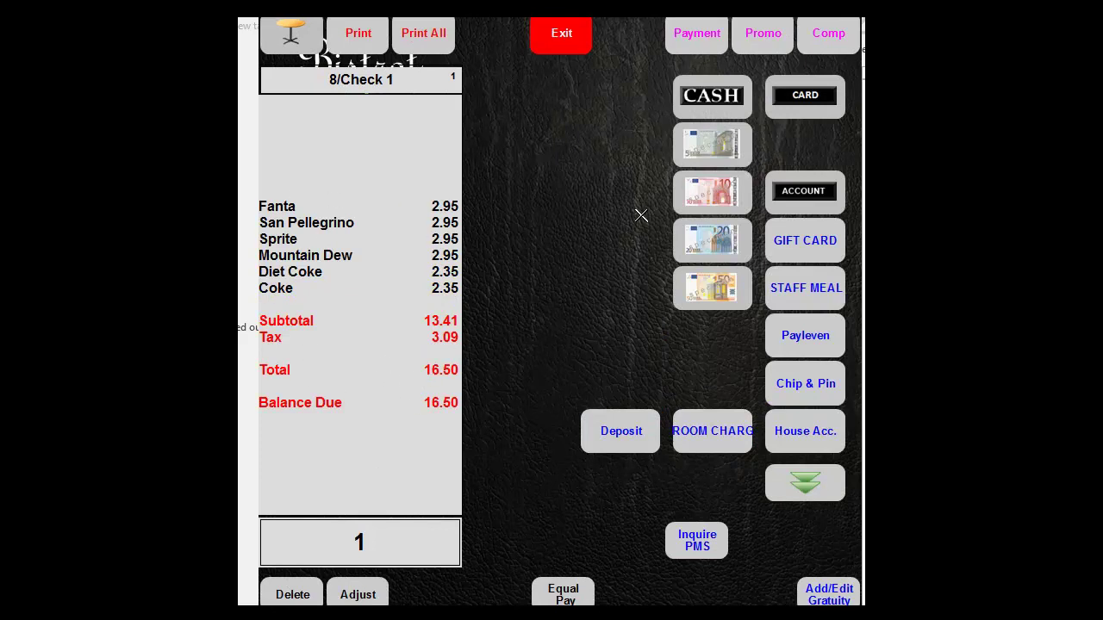
Pay the €16.50 check with €20.00 cash and close it, giving €3.50 change
left_click(708, 95)
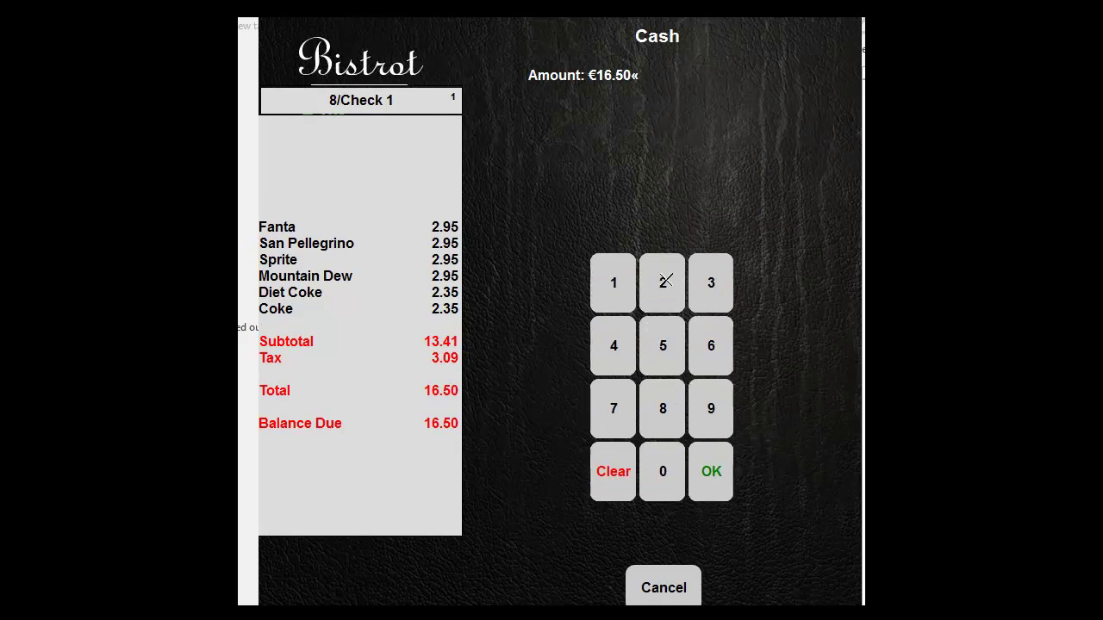
left_click(662, 283)
left_click(662, 471)
left_click(661, 472)
left_click(711, 480)
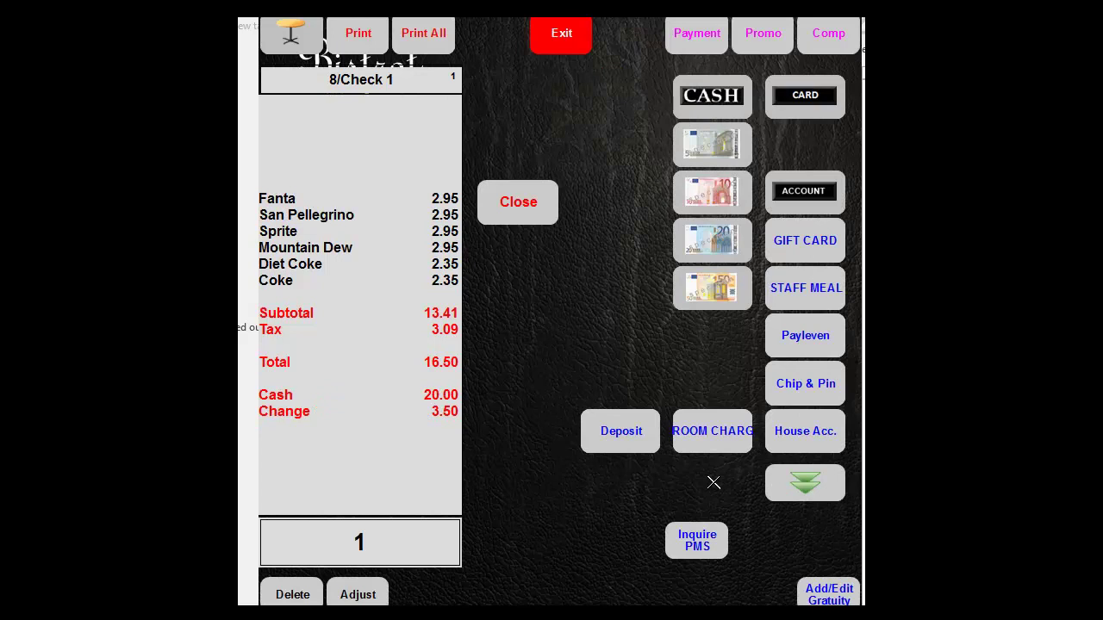
left_click(669, 379)
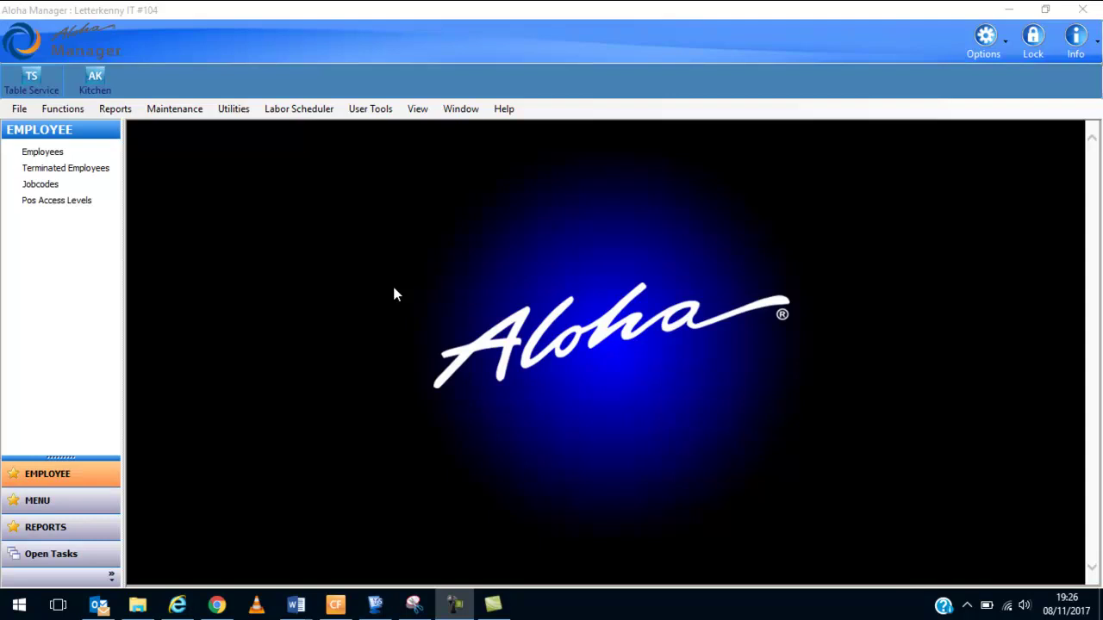
In Maintenance > Menu > Categories, create a new General-type category numbered 7
left_click(183, 112)
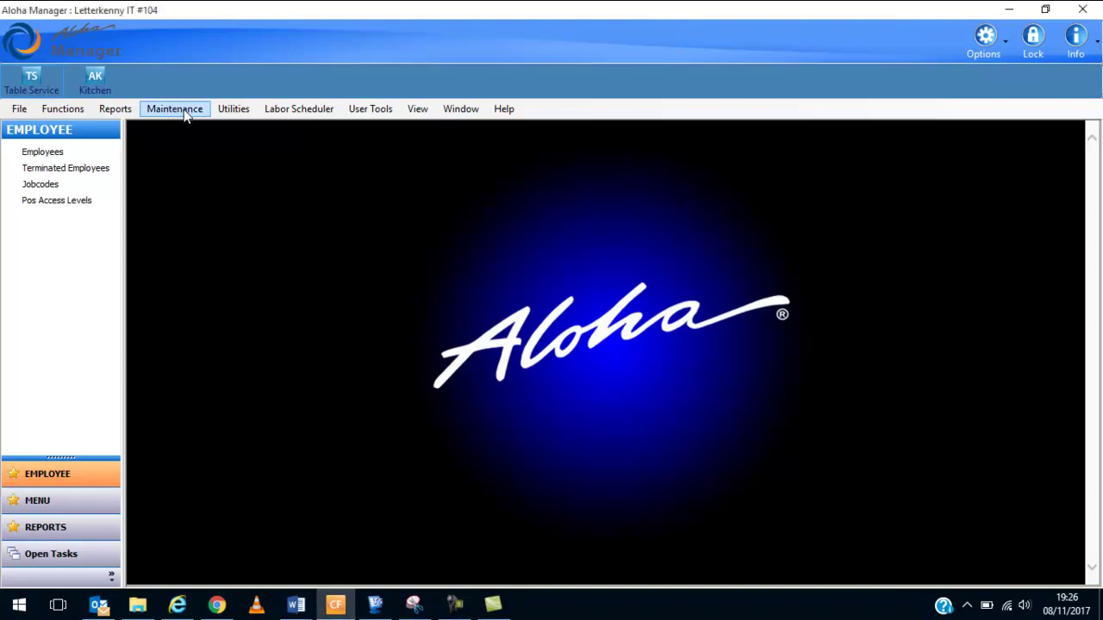
left_click(184, 114)
mouse_move(181, 144)
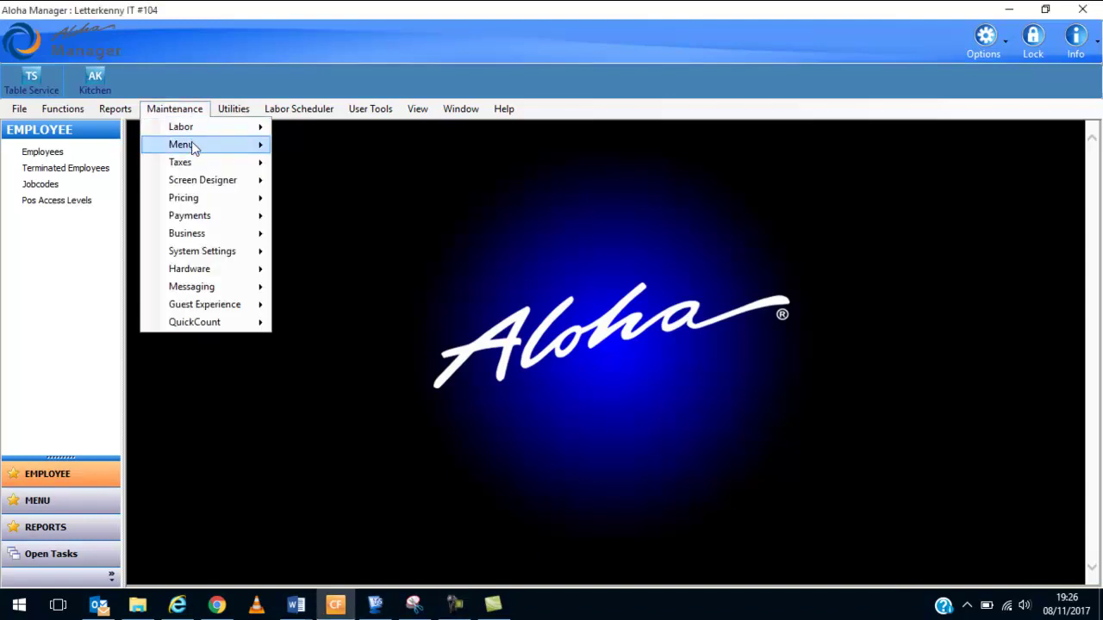
left_click(379, 216)
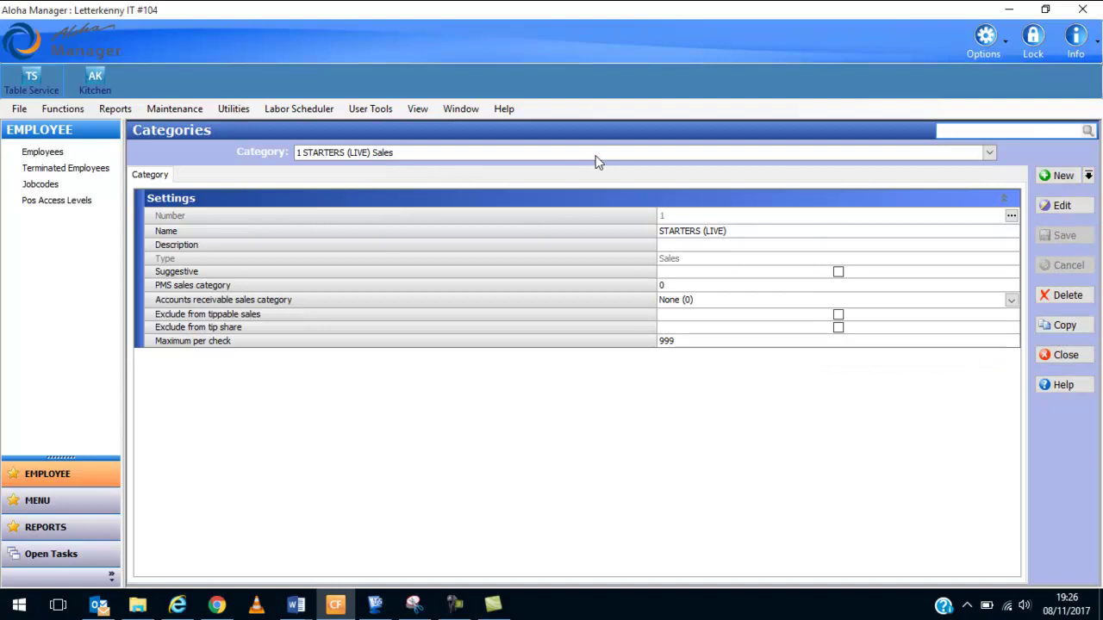
left_click(1090, 176)
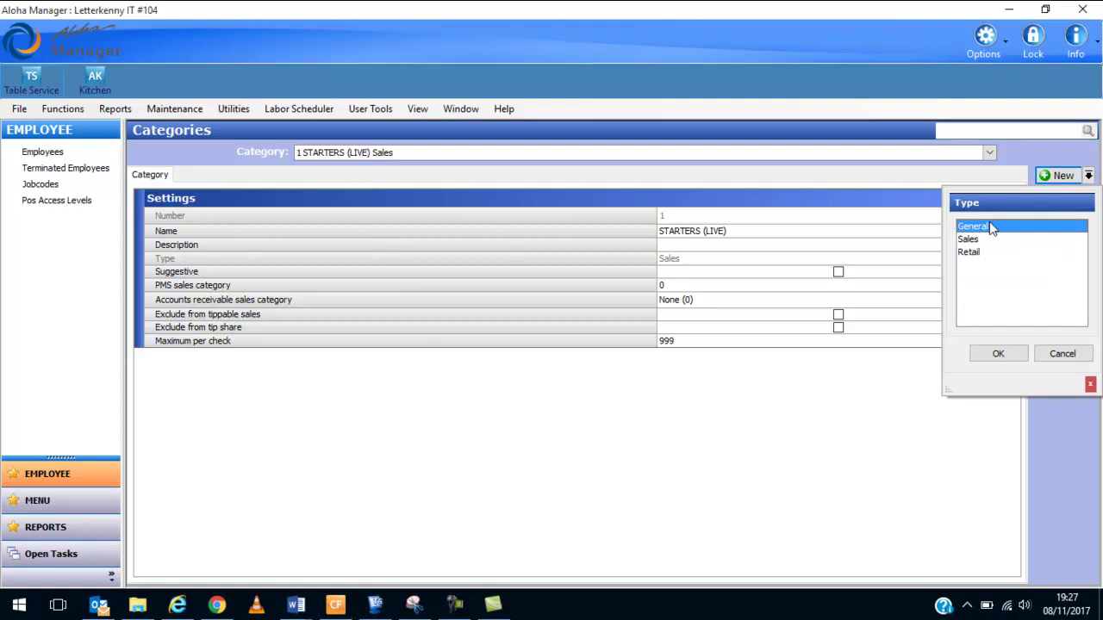
left_click(999, 352)
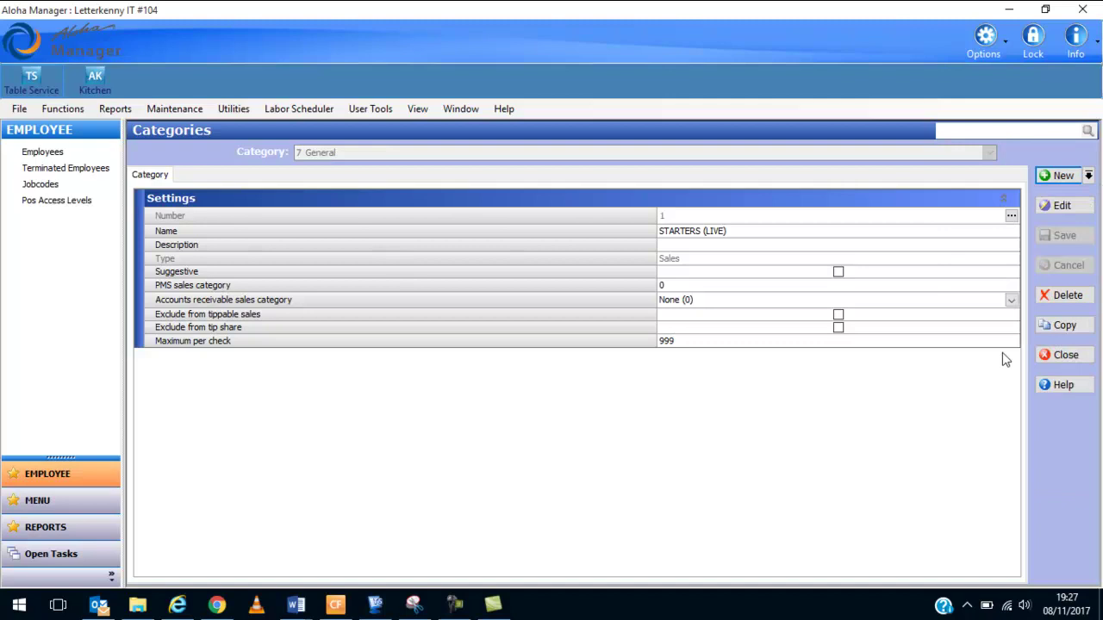
Name category 7 DrinksBOGO with description 'Soft Drinks for BOGO' and show its Items list
left_click(696, 231)
type("D")
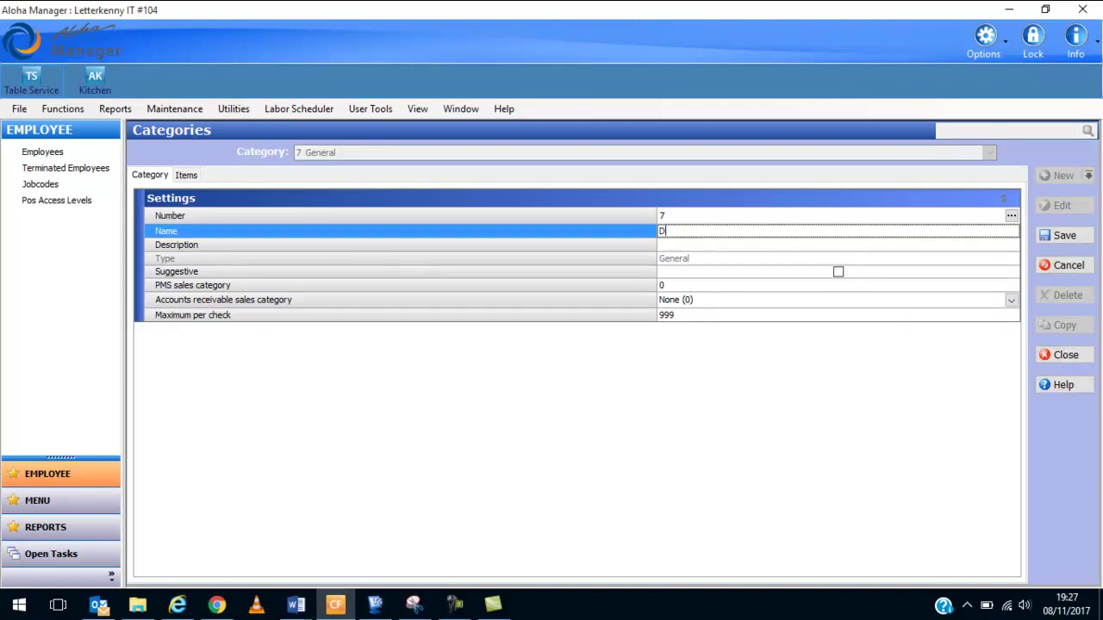
type("rinksBOGO")
left_click(694, 247)
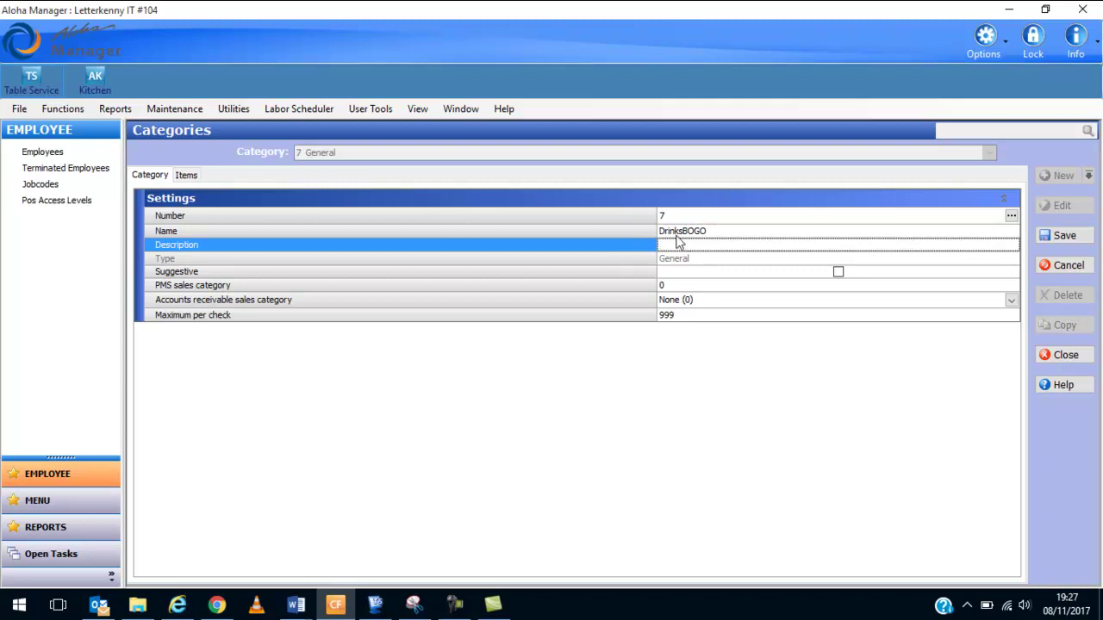
type("Soft")
type(" Drinks")
type(" for BOGO")
left_click(189, 175)
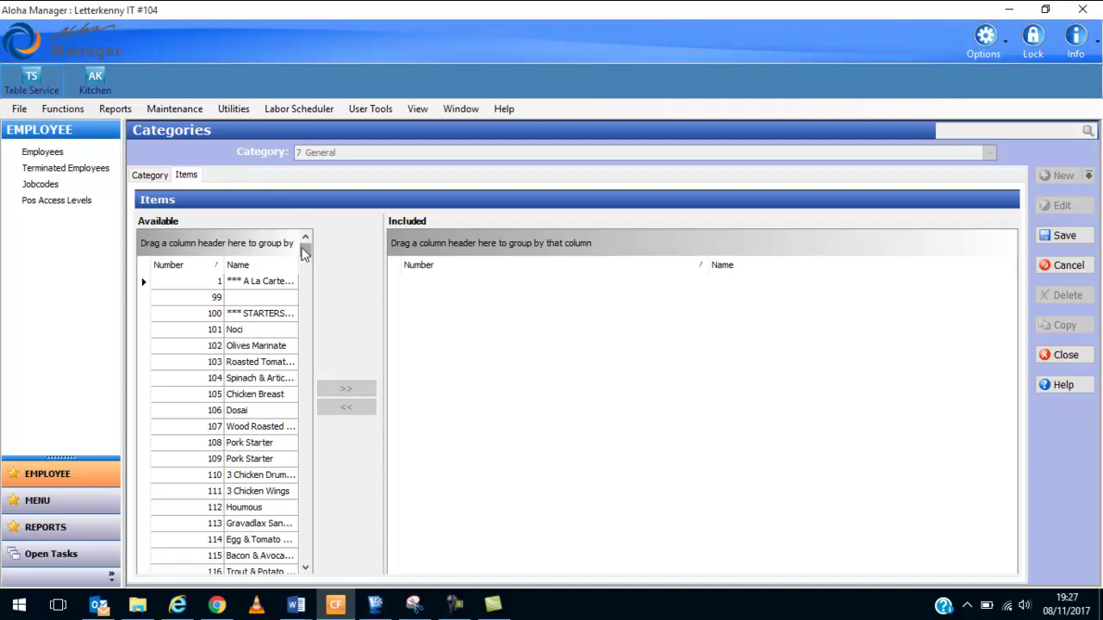
Scroll the available items list down and select Zeo, the first soft drink
left_click_drag(304, 255, 312, 470)
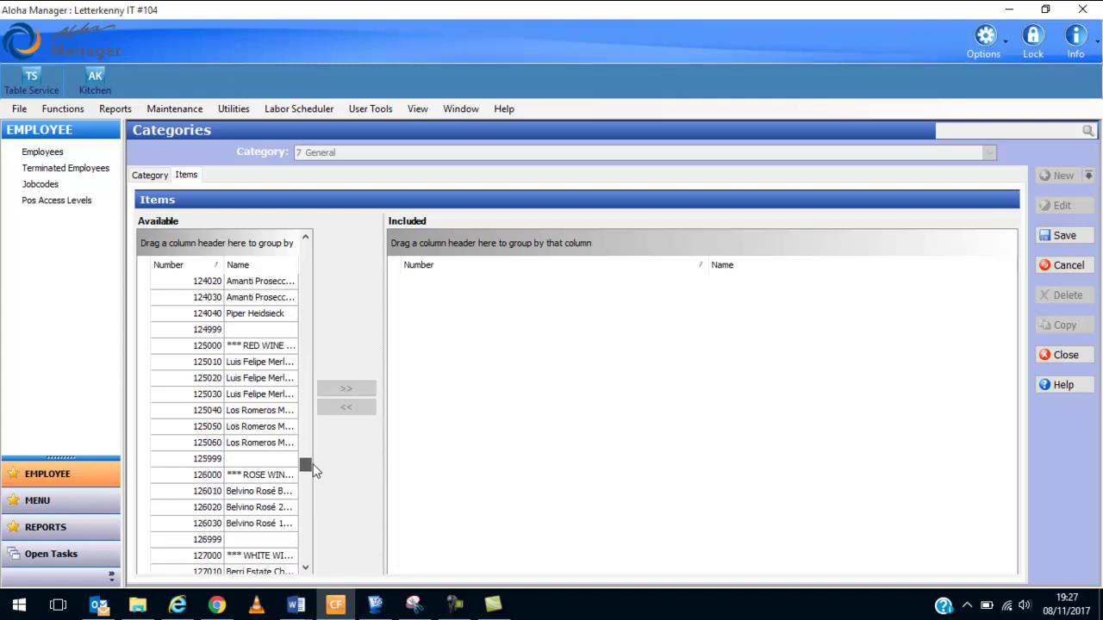
left_click(306, 569)
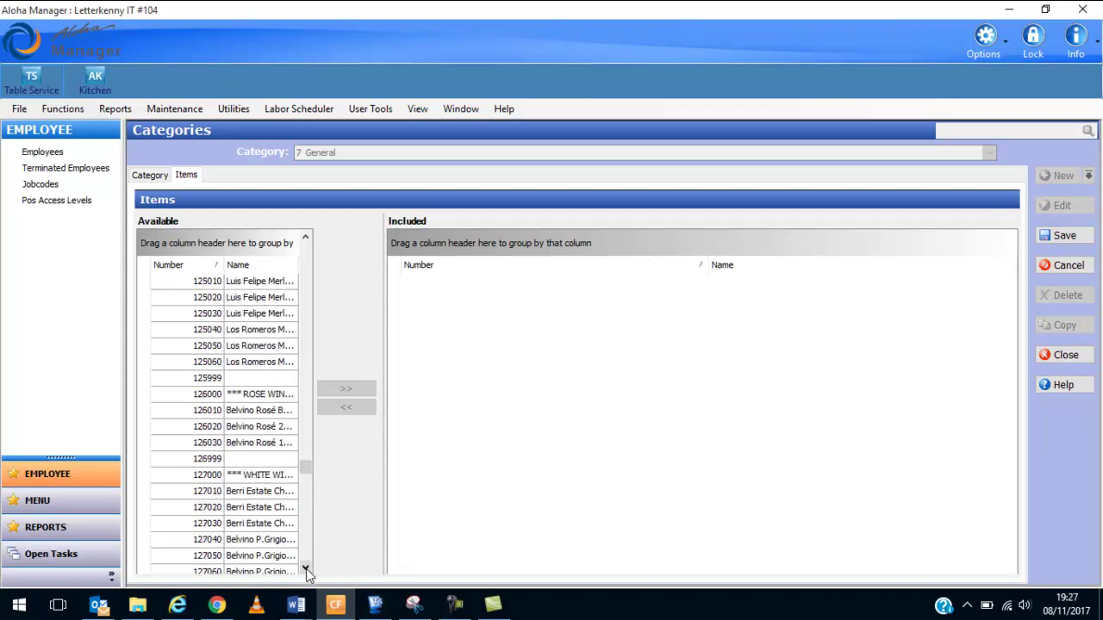
left_click(306, 569)
left_click(306, 569)
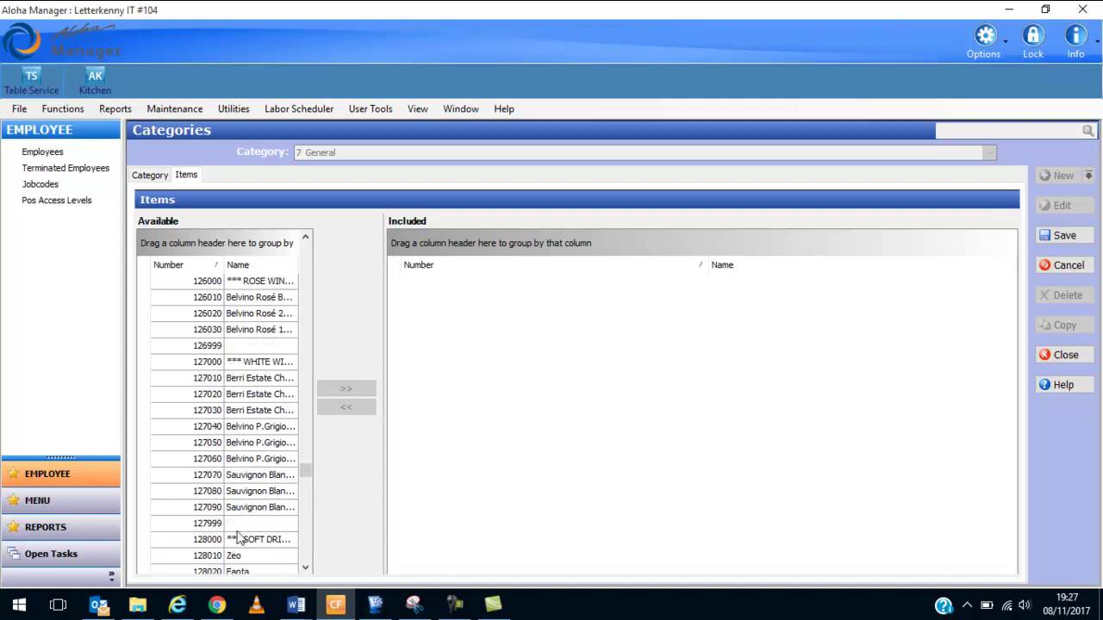
left_click(187, 557)
left_click(306, 569)
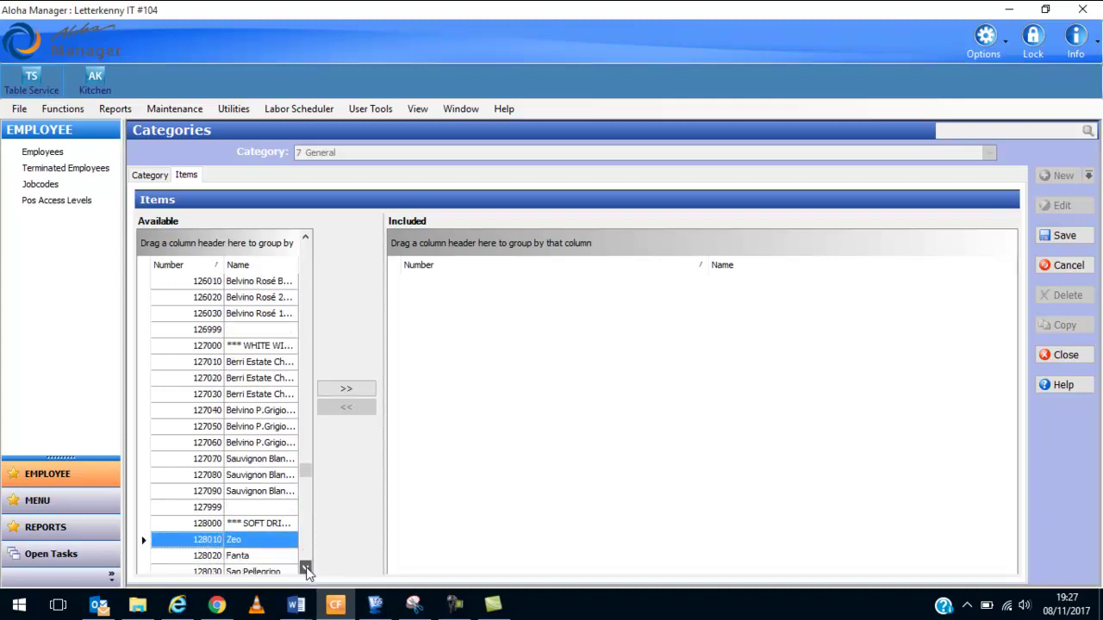
left_click(306, 569)
left_click(306, 568)
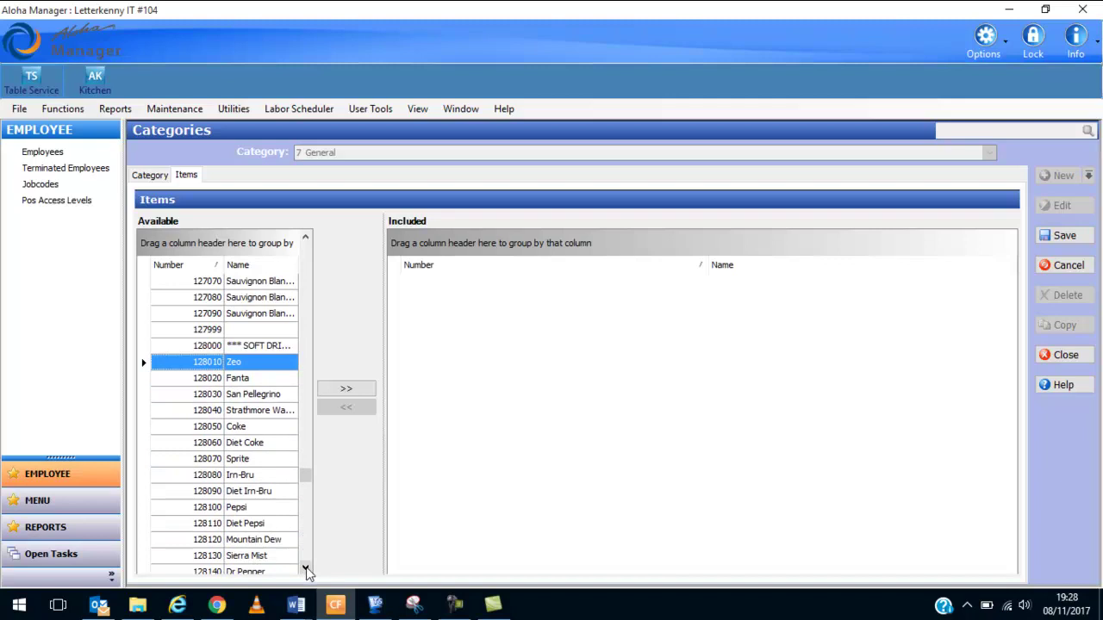
left_click(306, 569)
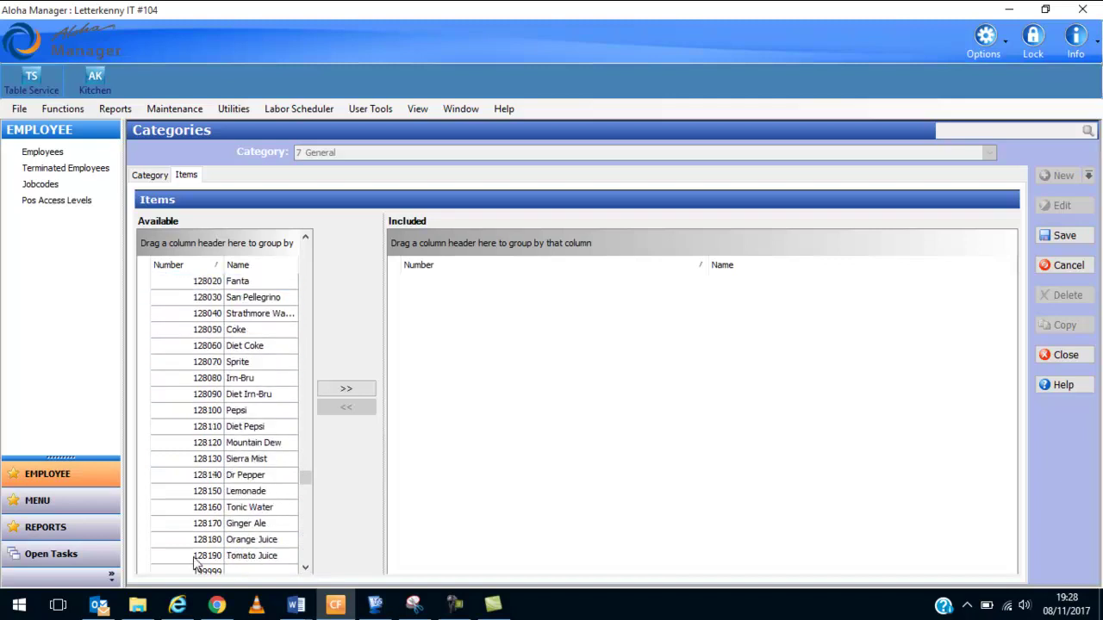
Add the items Zeo through Tomato Juice to DrinksBOGO, save, and close Categories
left_click(194, 558, "shift")
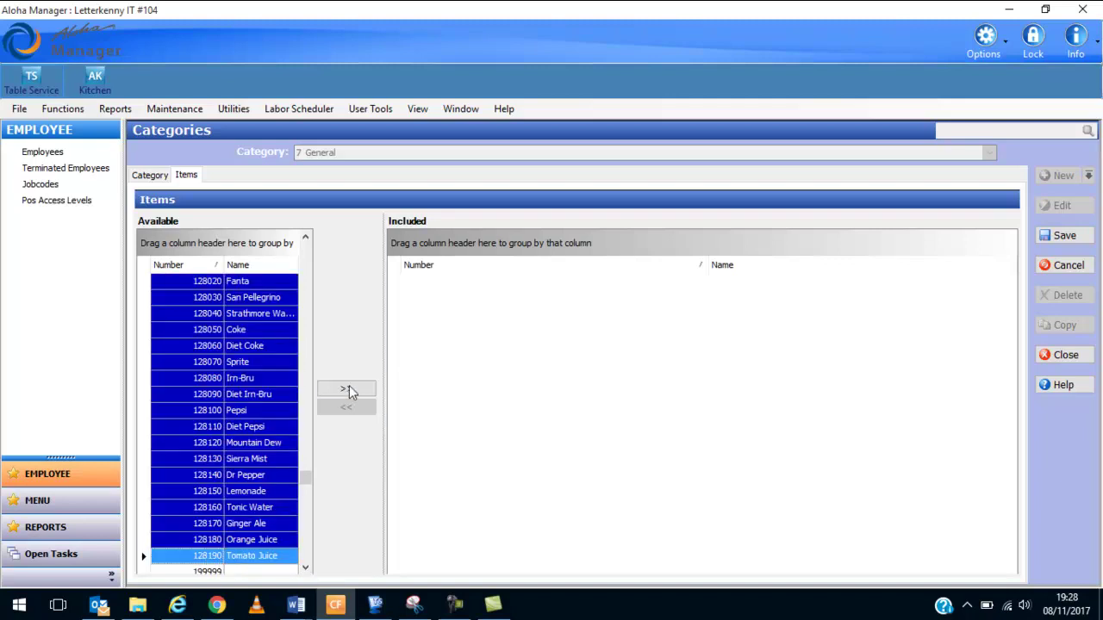
left_click(347, 389)
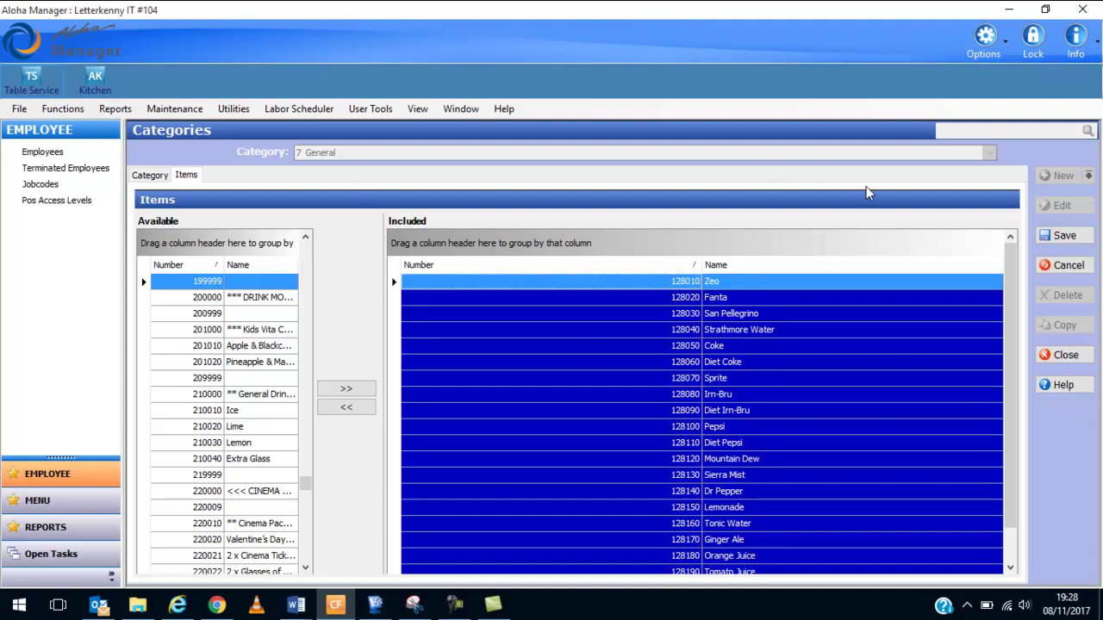
left_click(1060, 236)
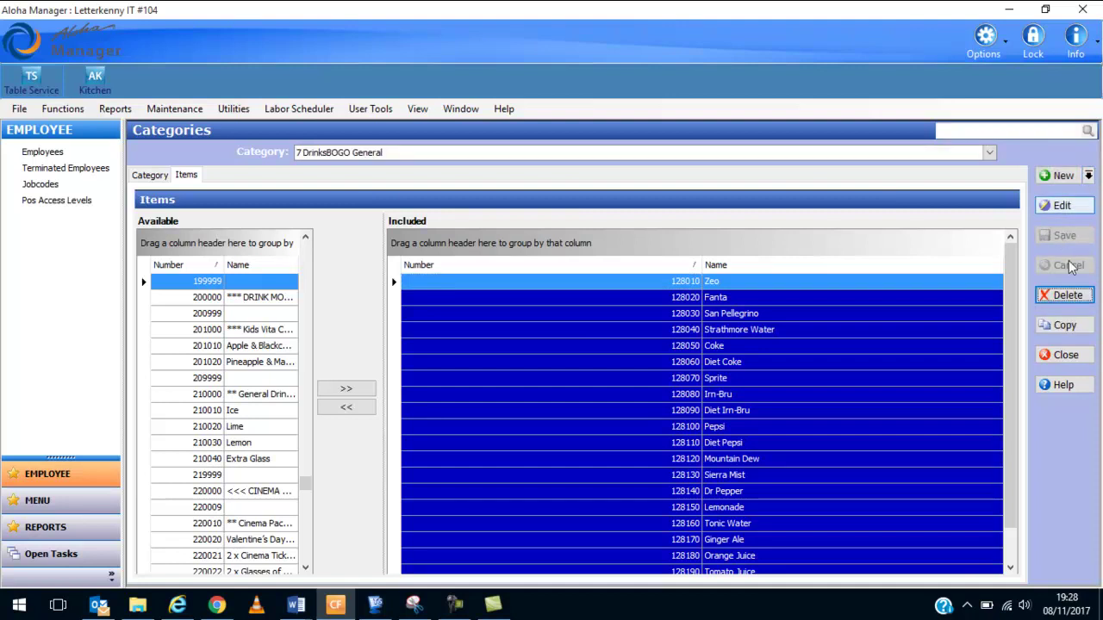
left_click(1088, 353)
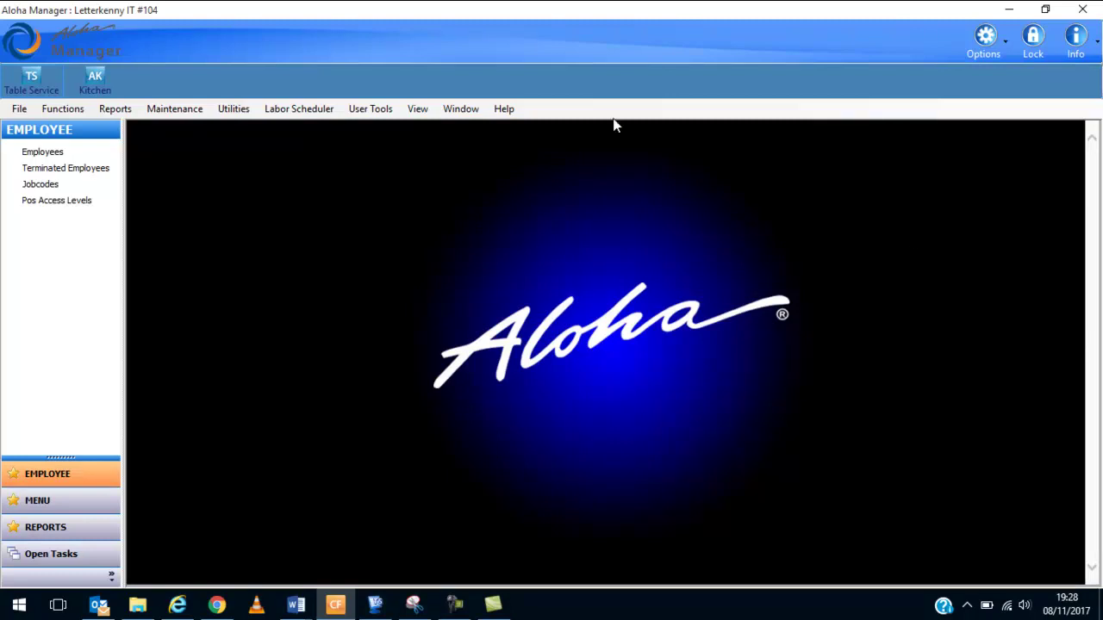
Open the Promotions setup under Maintenance > Payments
left_click(175, 110)
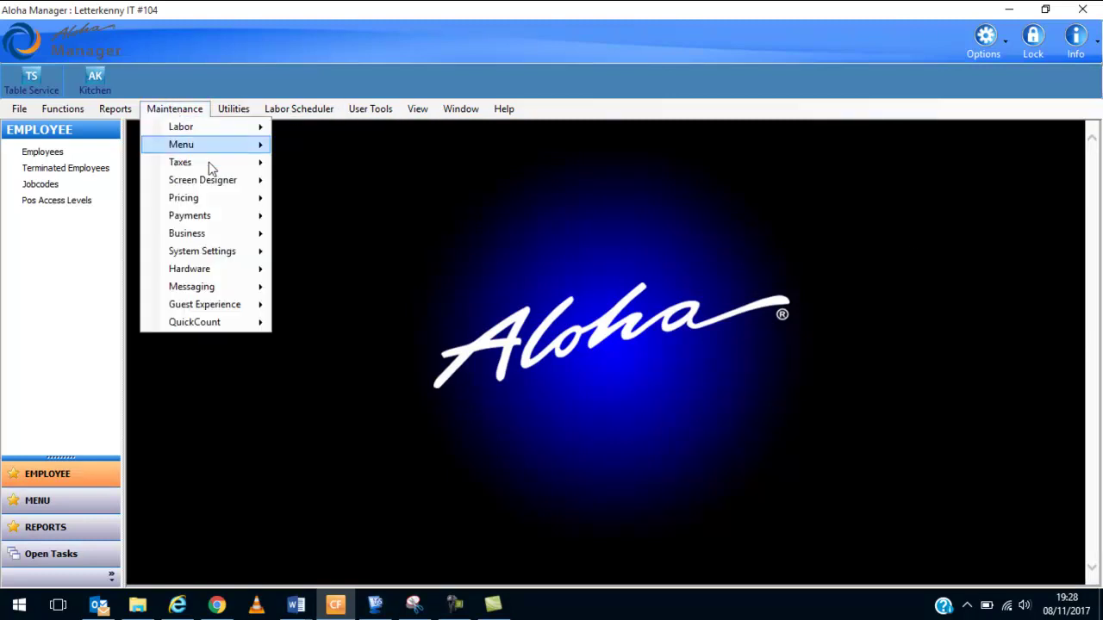
mouse_move(189, 215)
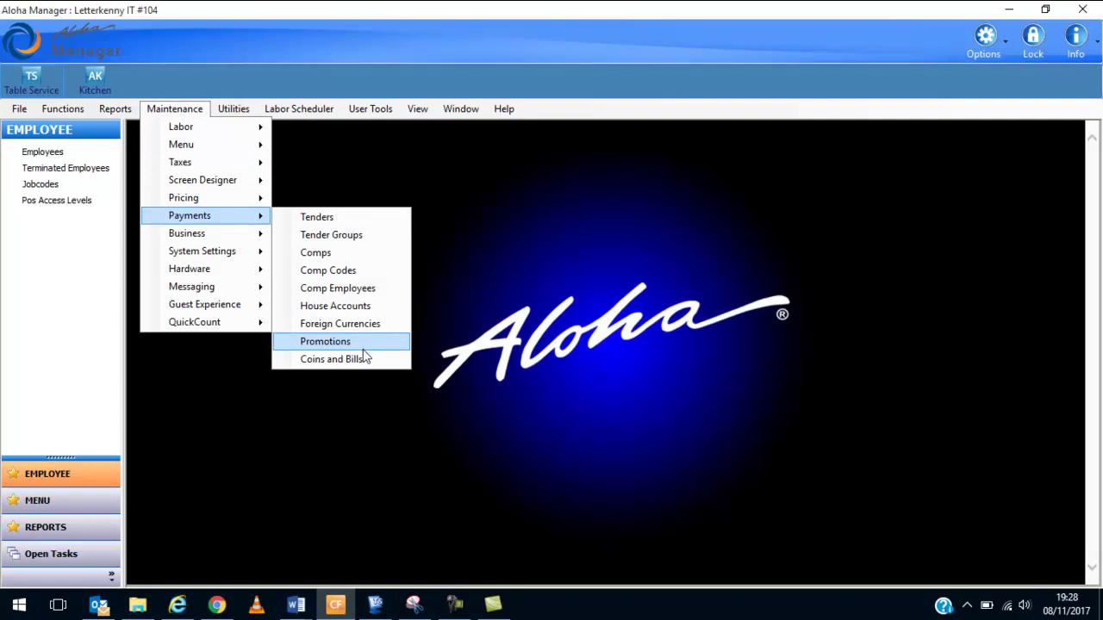
left_click(363, 357)
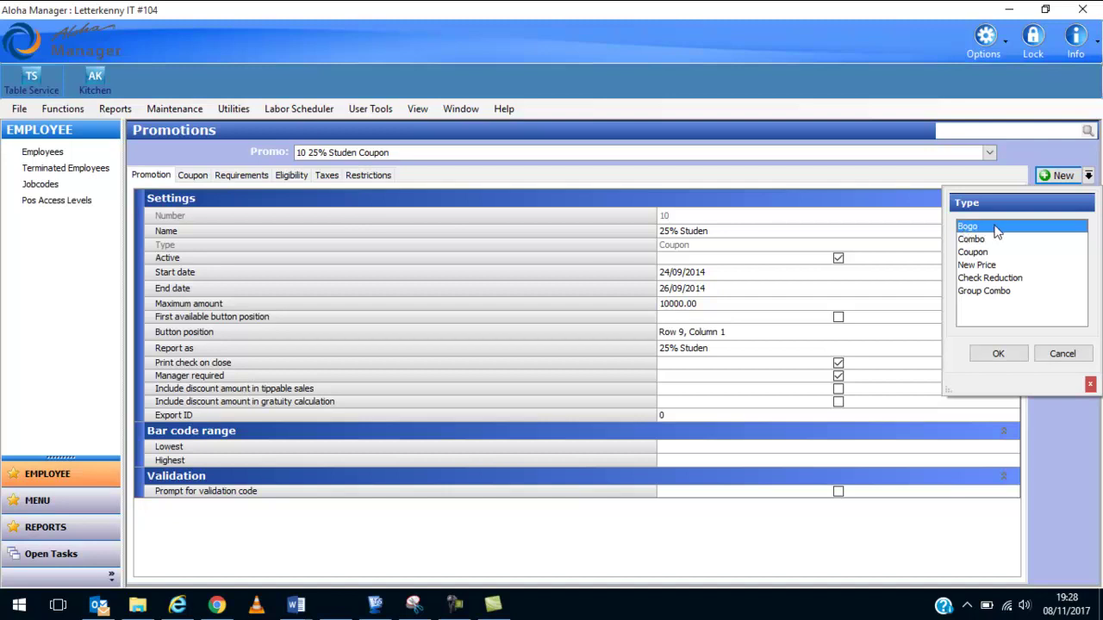
Confirm the Bogo type, then name promotion 16 SoftDrinkBOGO, mark it Active, maximum amount 1000
left_click(998, 354)
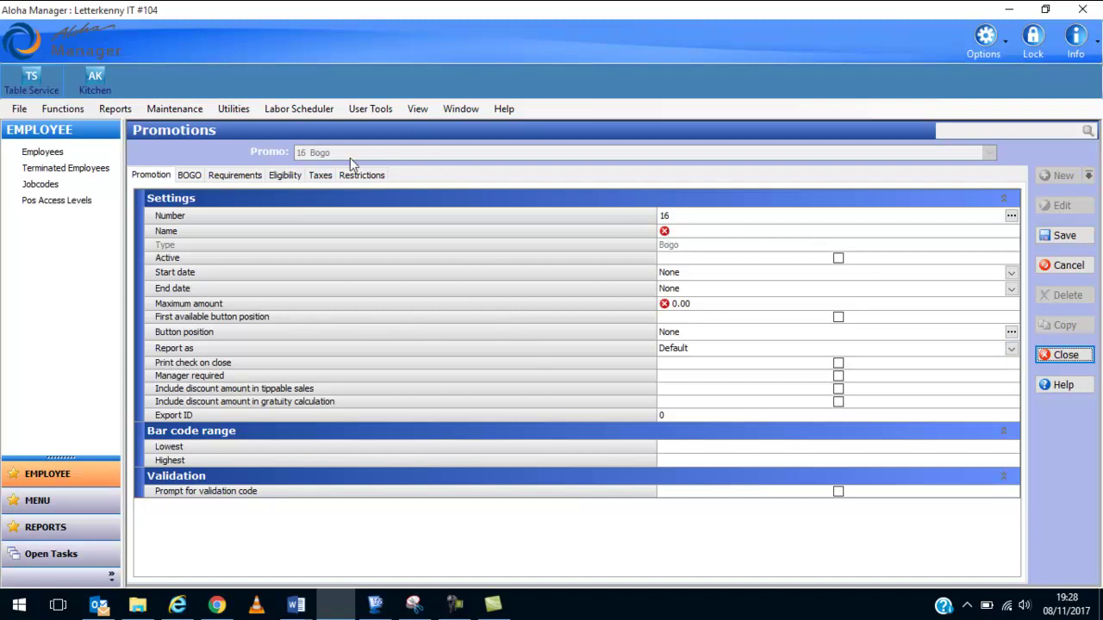
left_click(681, 232)
type("SoftDrinkBOGO")
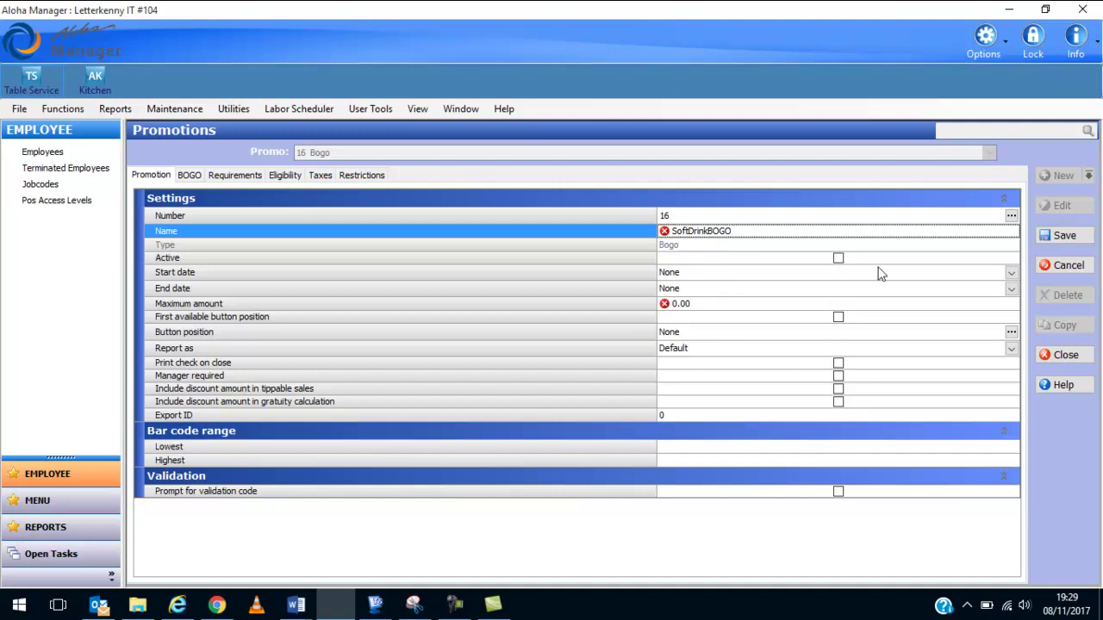
left_click(839, 259)
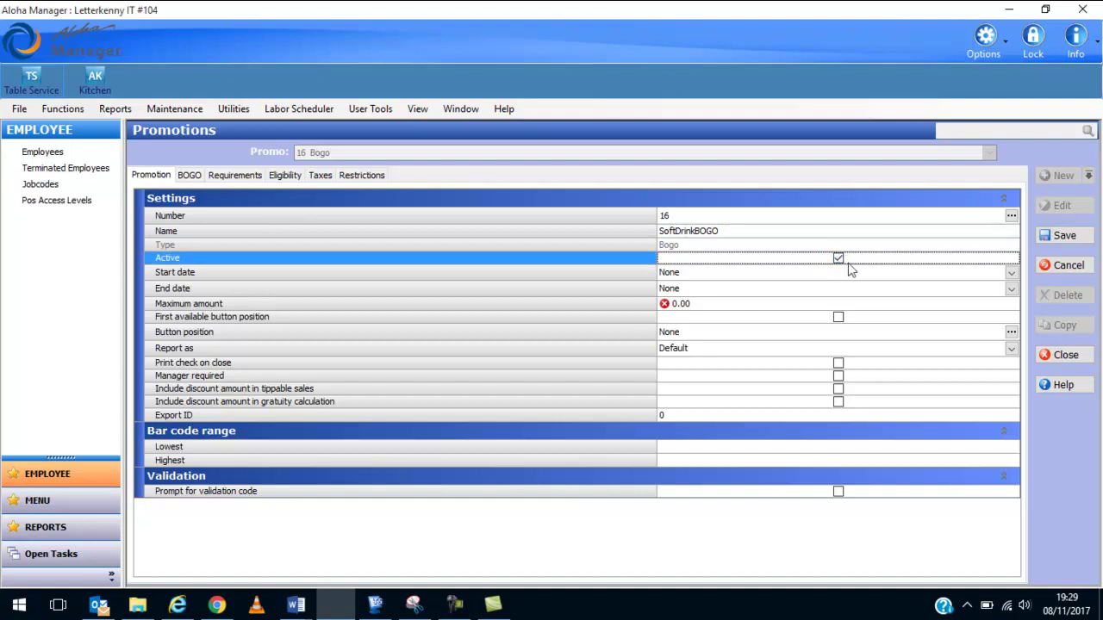
left_click(838, 257)
left_click(691, 305)
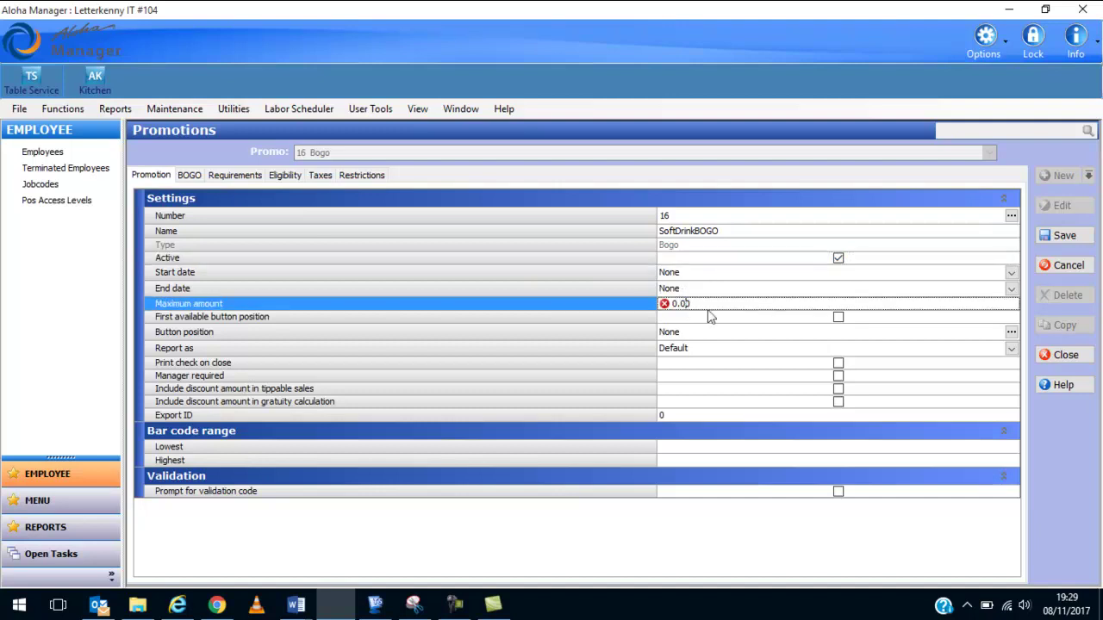
double_click(667, 308)
type("1000")
Tick Auto-apply on the SoftDrinkBOGO promotion's BOGO tab
left_click(189, 176)
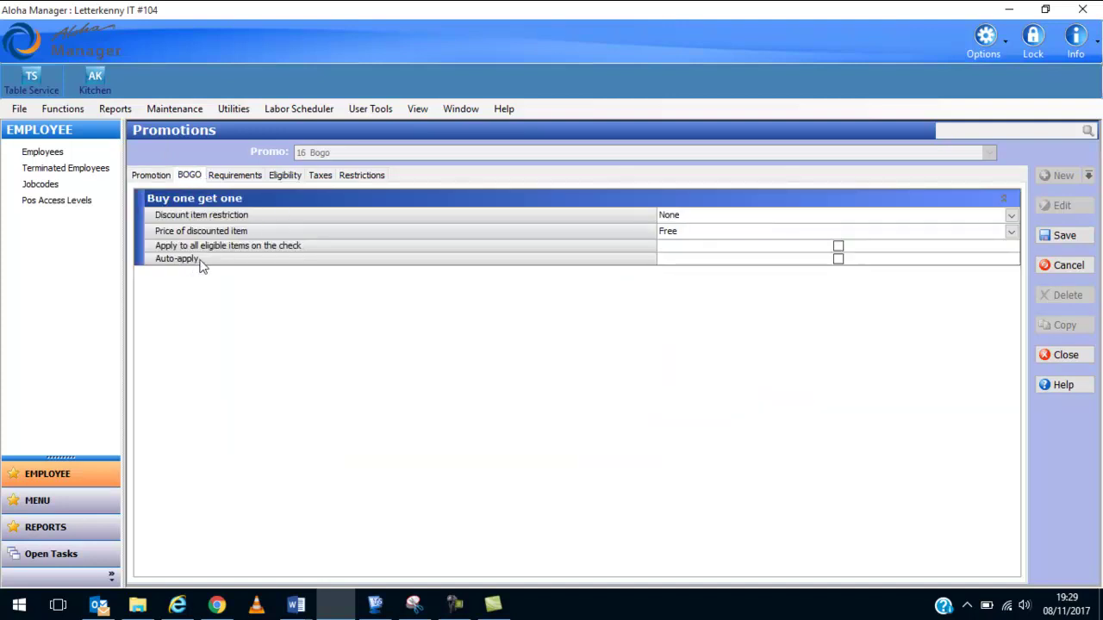
left_click(839, 259)
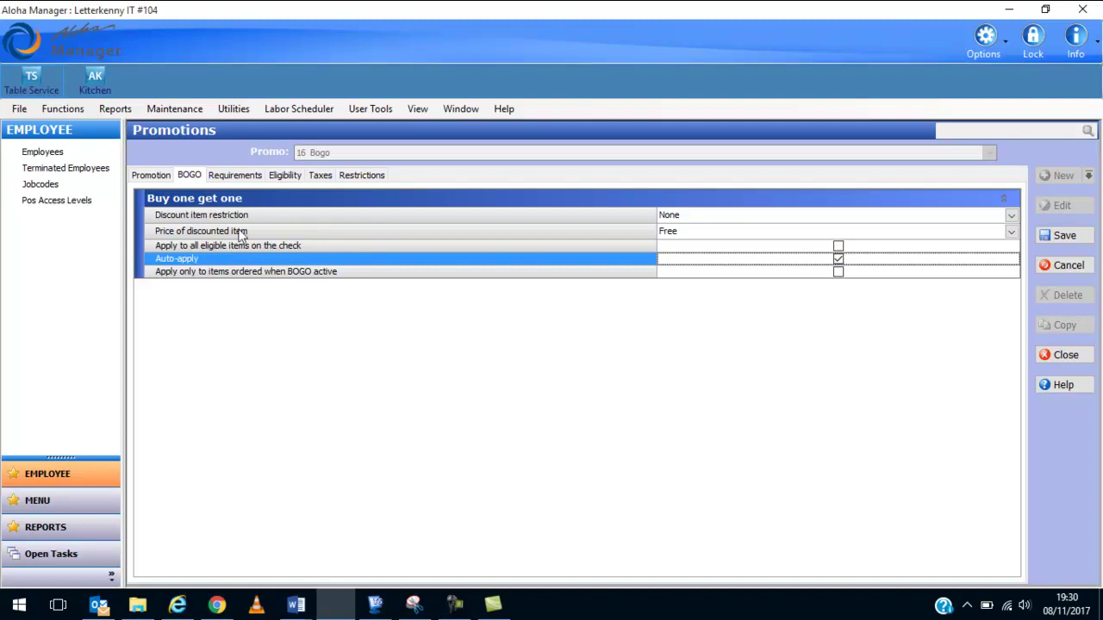
Add a requirement component needing one DrinksBOGO item, then view the Eligibility settings
left_click(229, 176)
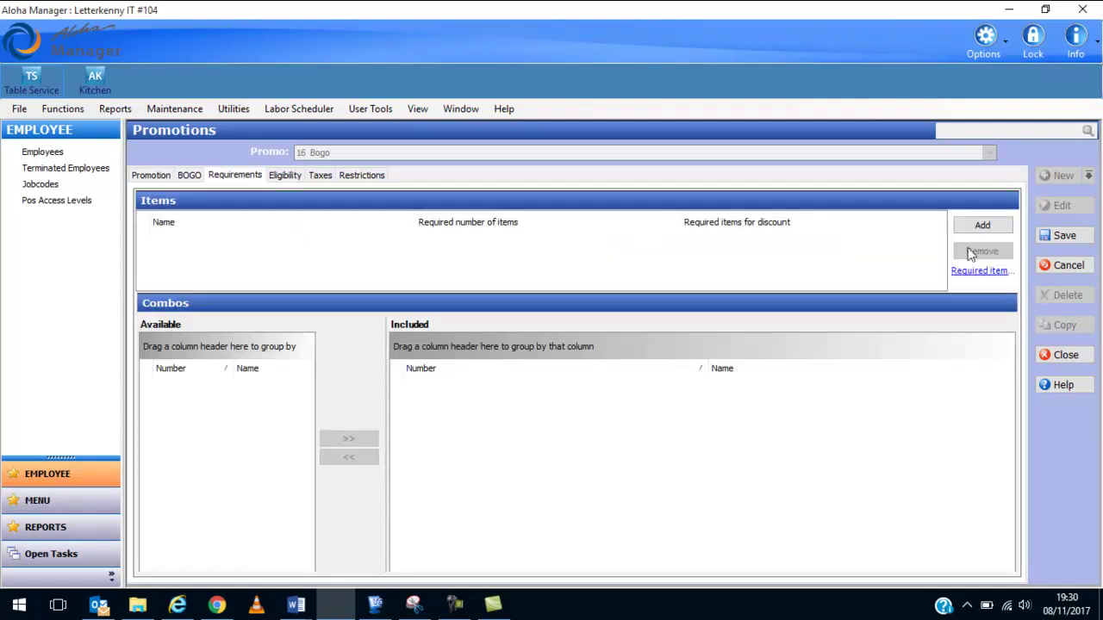
left_click(982, 226)
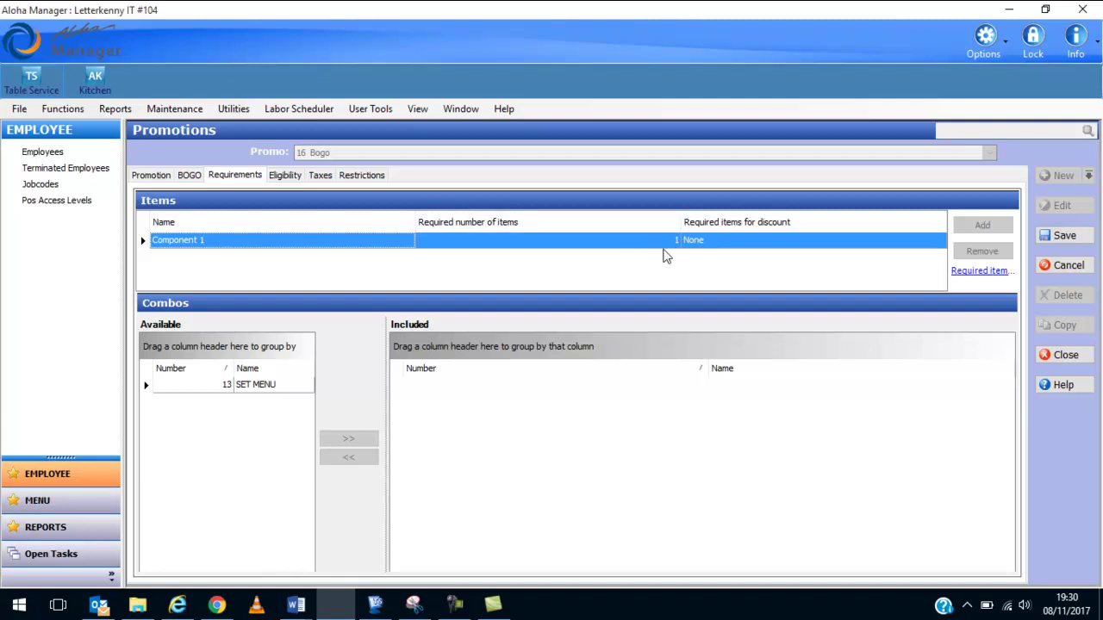
left_click(726, 243)
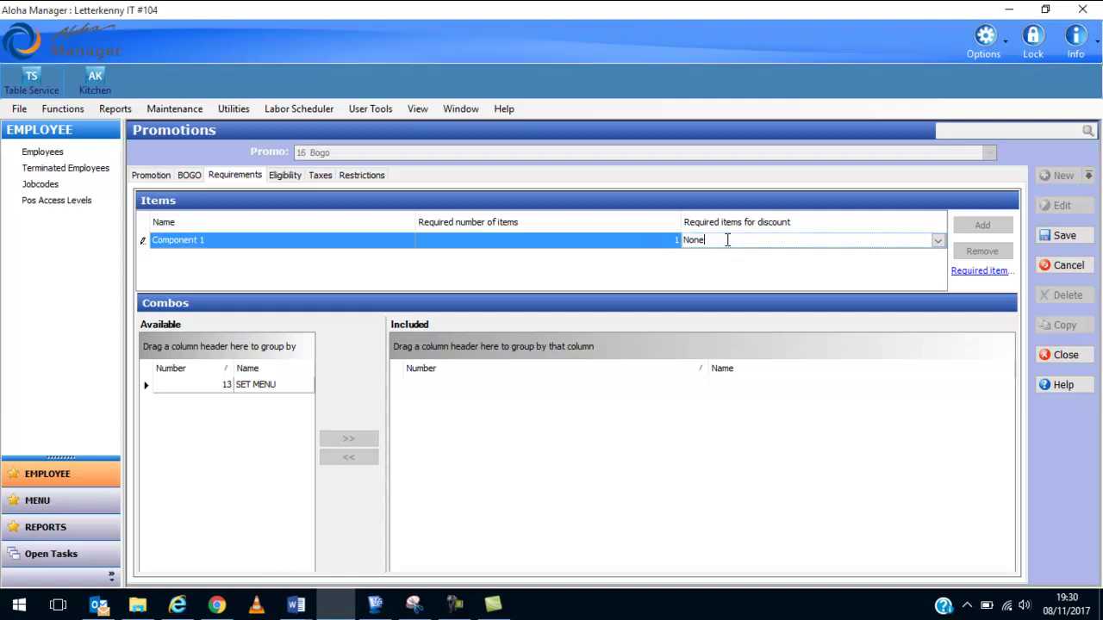
left_click(937, 243)
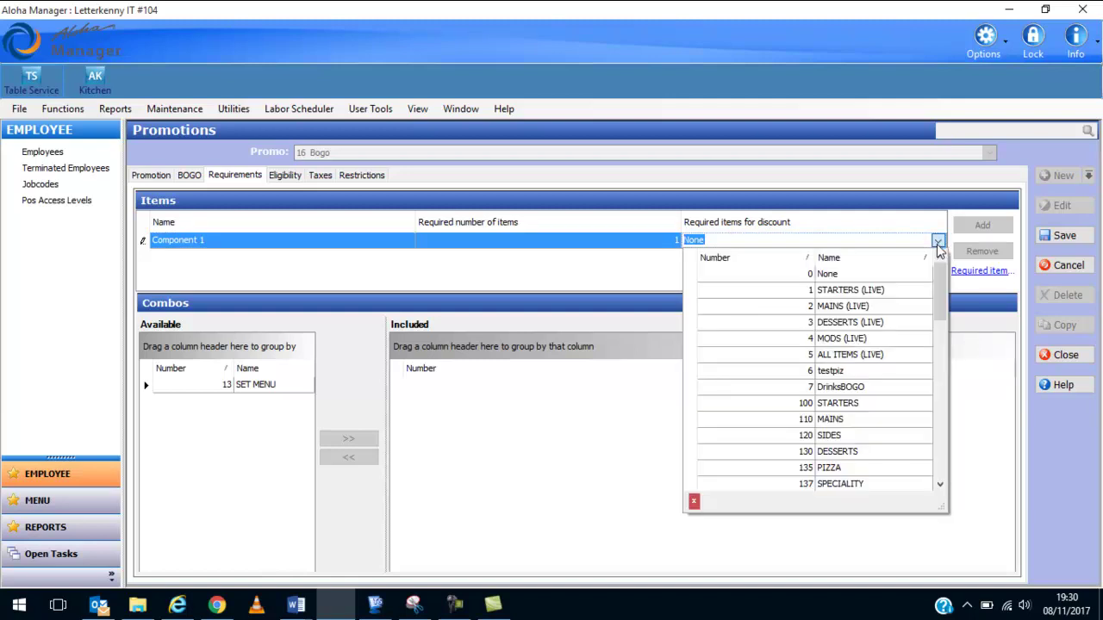
left_click(877, 387)
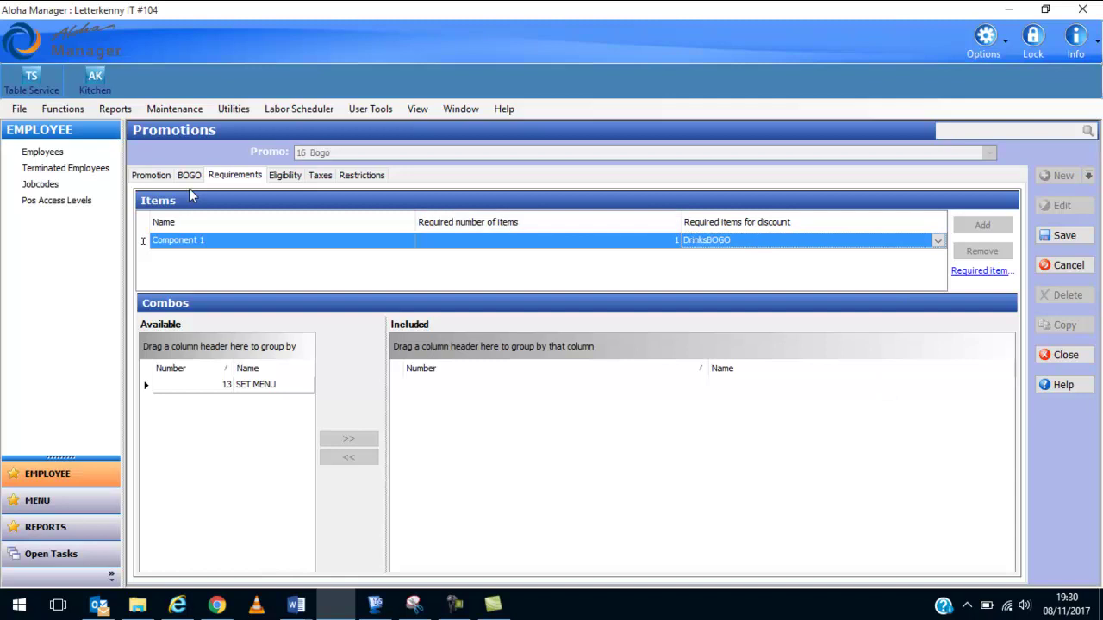
left_click(277, 178)
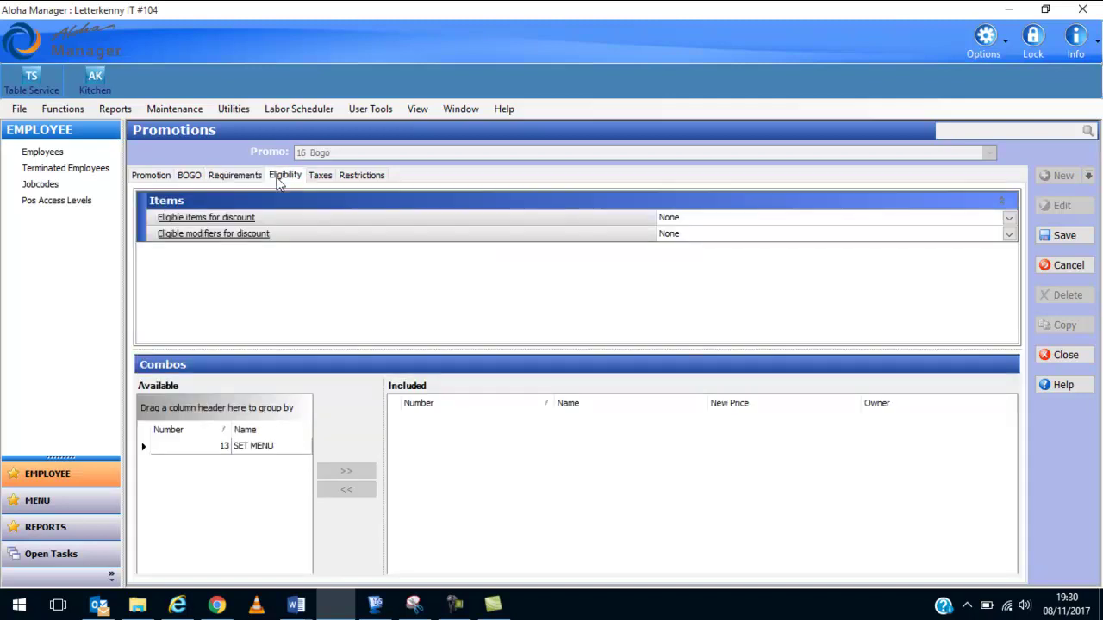